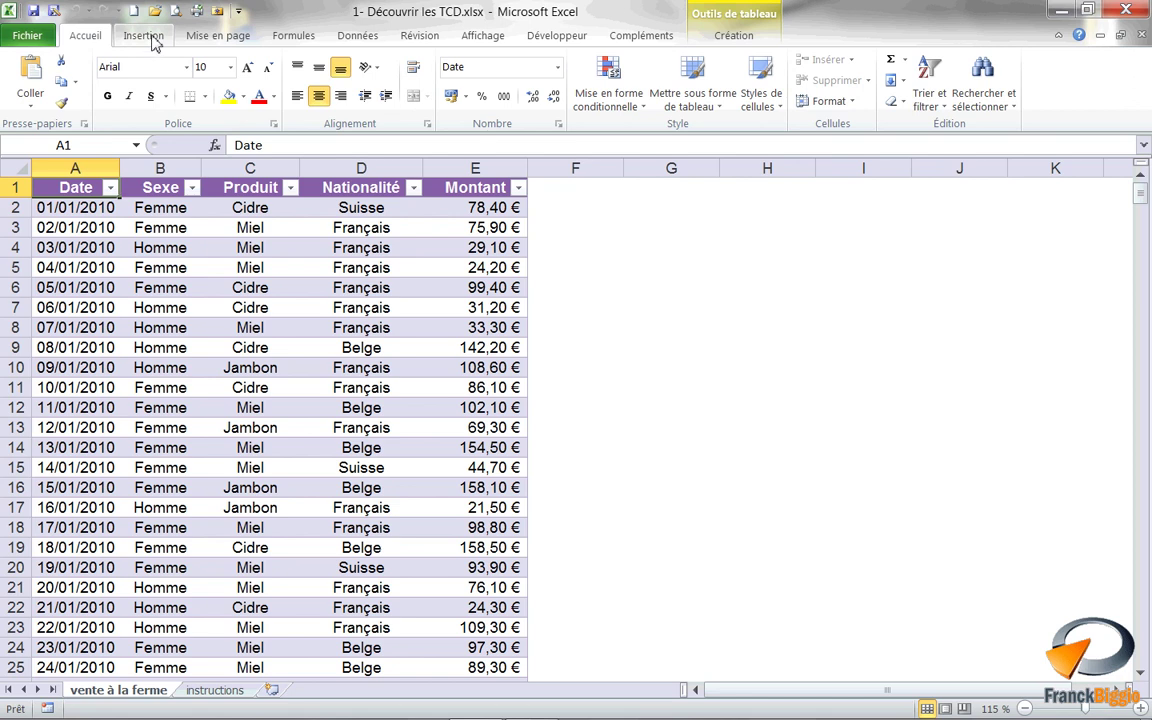
Insert a pivot table from Liste_des_ventes on a new worksheet, Feuil7
{"action": "left_click", "coordinate": [143, 36]}
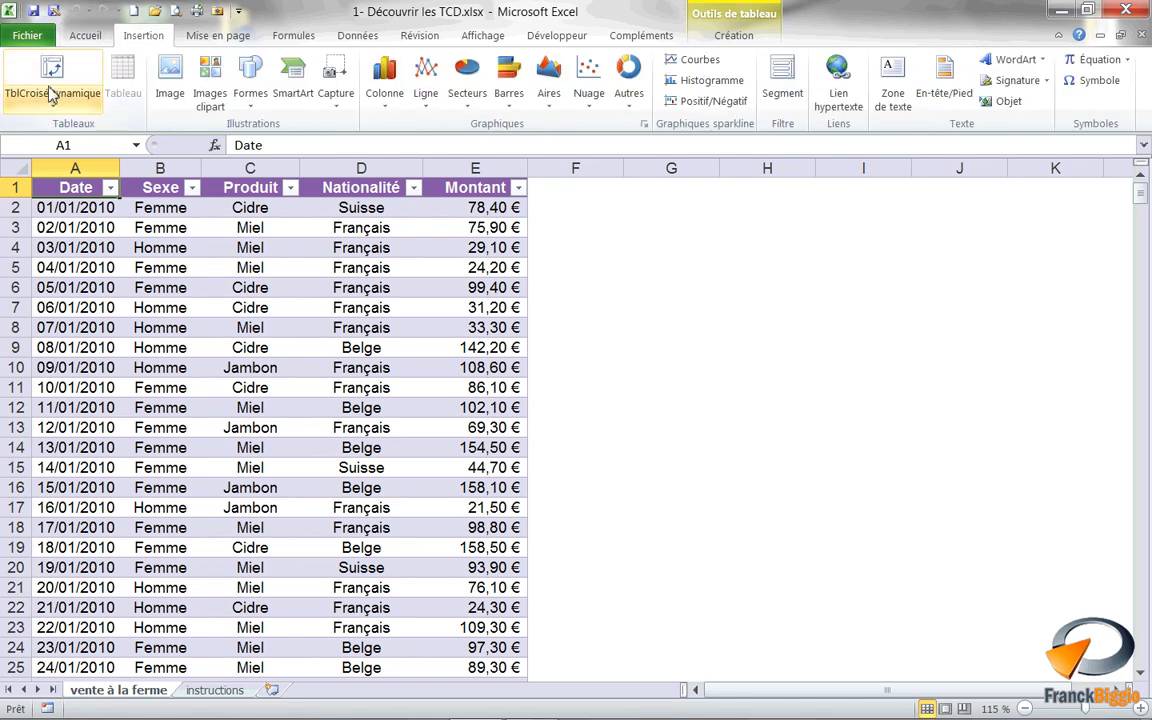
{"action": "left_click", "coordinate": [52, 95]}
{"action": "left_click", "coordinate": [83, 127]}
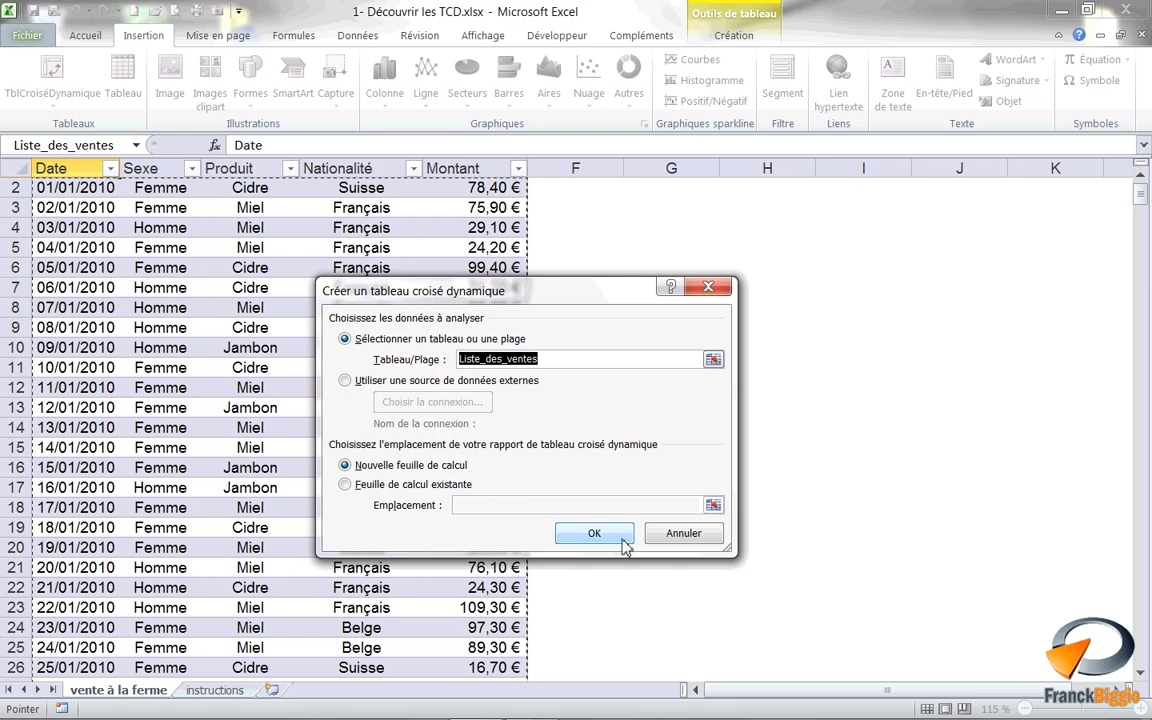
{"action": "left_click", "coordinate": [590, 535]}
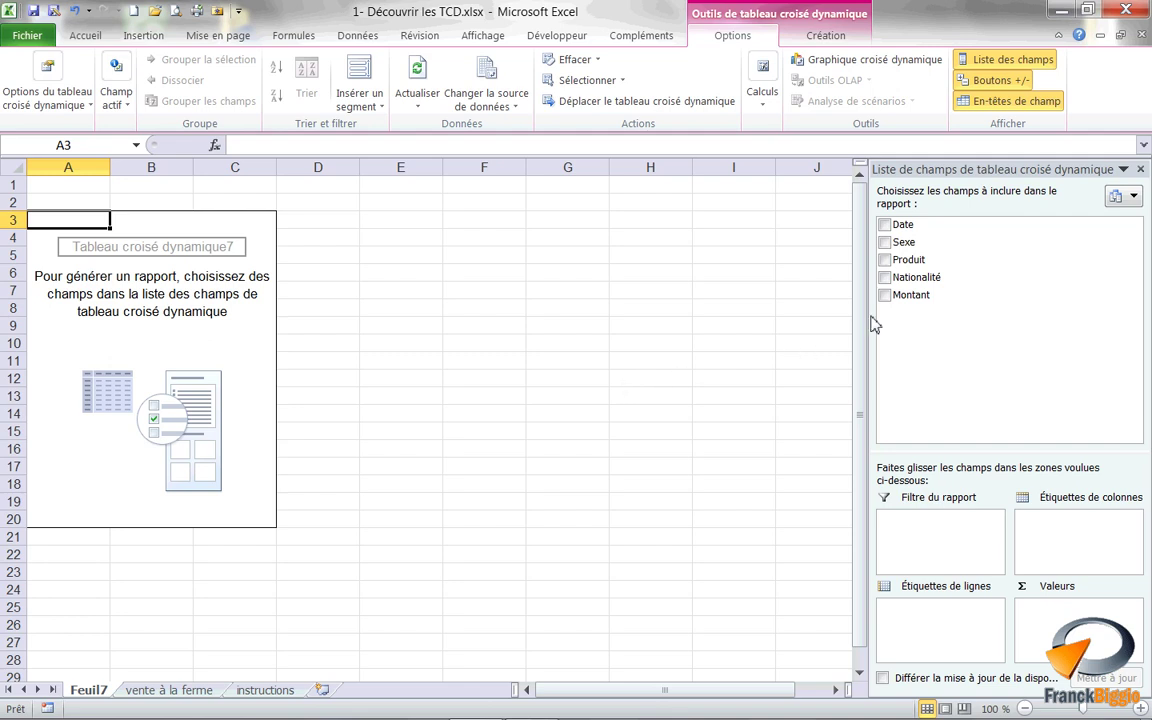
Sum Montant by Produit: Cidre 14124,9, Jambon 12223,6, Miel 18051,4, total 44399,9
{"action": "mouse_move", "coordinate": [906, 297]}
{"action": "left_mouse_down"}
{"action": "mouse_move", "coordinate": [1022, 425]}
{"action": "mouse_move", "coordinate": [1080, 628]}
{"action": "left_mouse_up"}
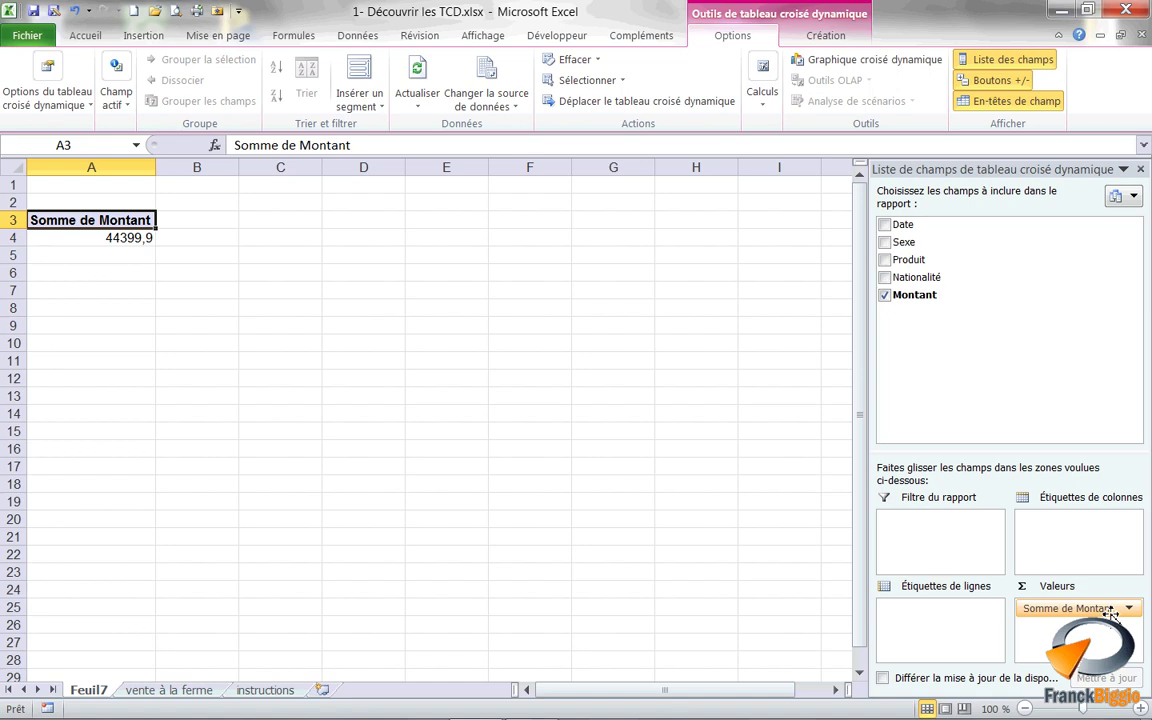
{"action": "left_click_drag", "start_coordinate": [909, 260], "coordinate": [950, 630]}
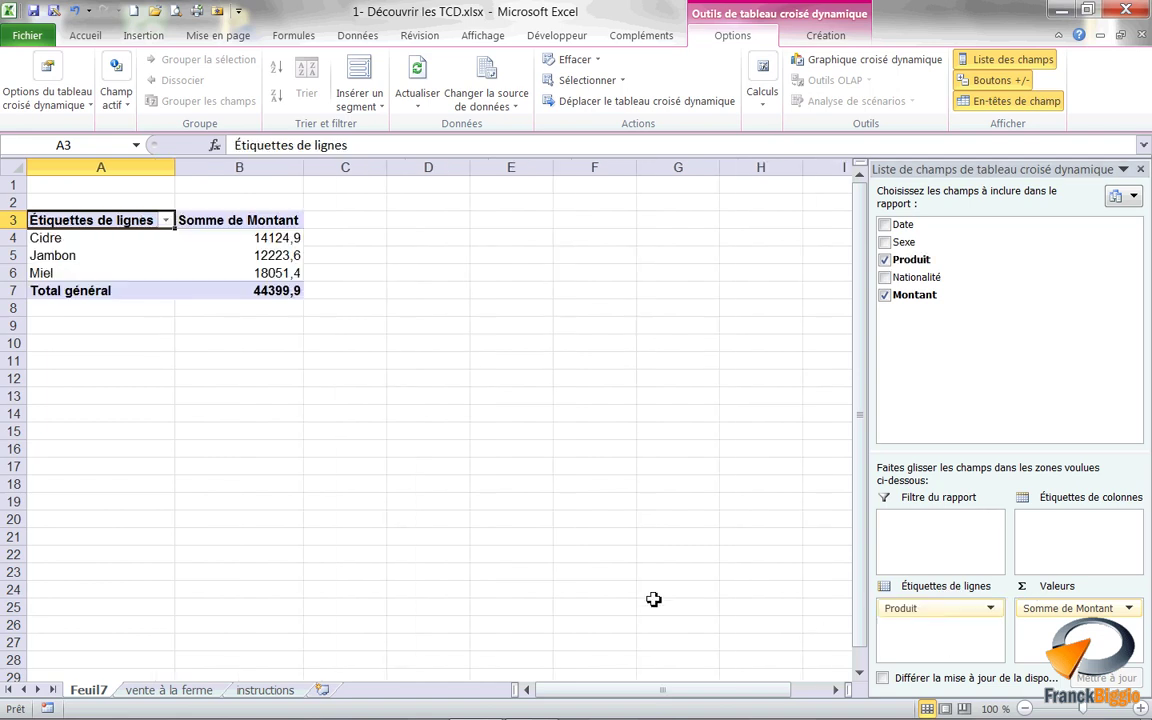
{"action": "left_click", "coordinate": [264, 259]}
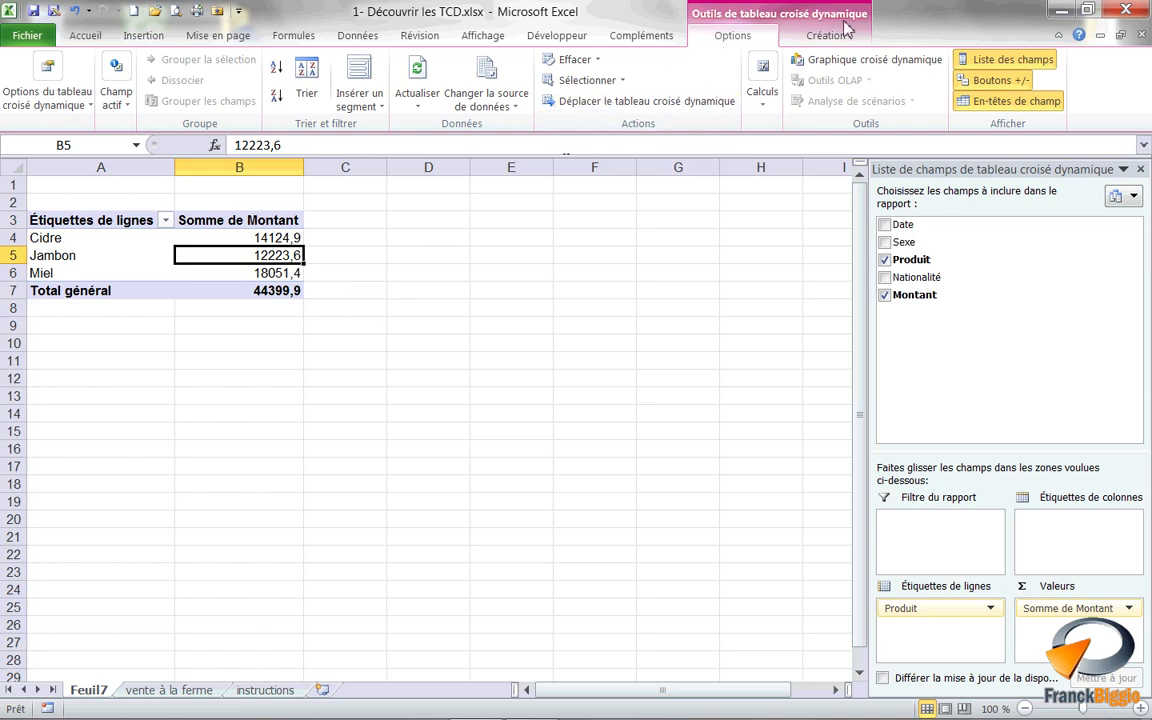
Display Somme de Montant as % du total général: Cidre 31,81%, Jambon 27,53%, Miel 40,66%
{"action": "left_click", "coordinate": [763, 113]}
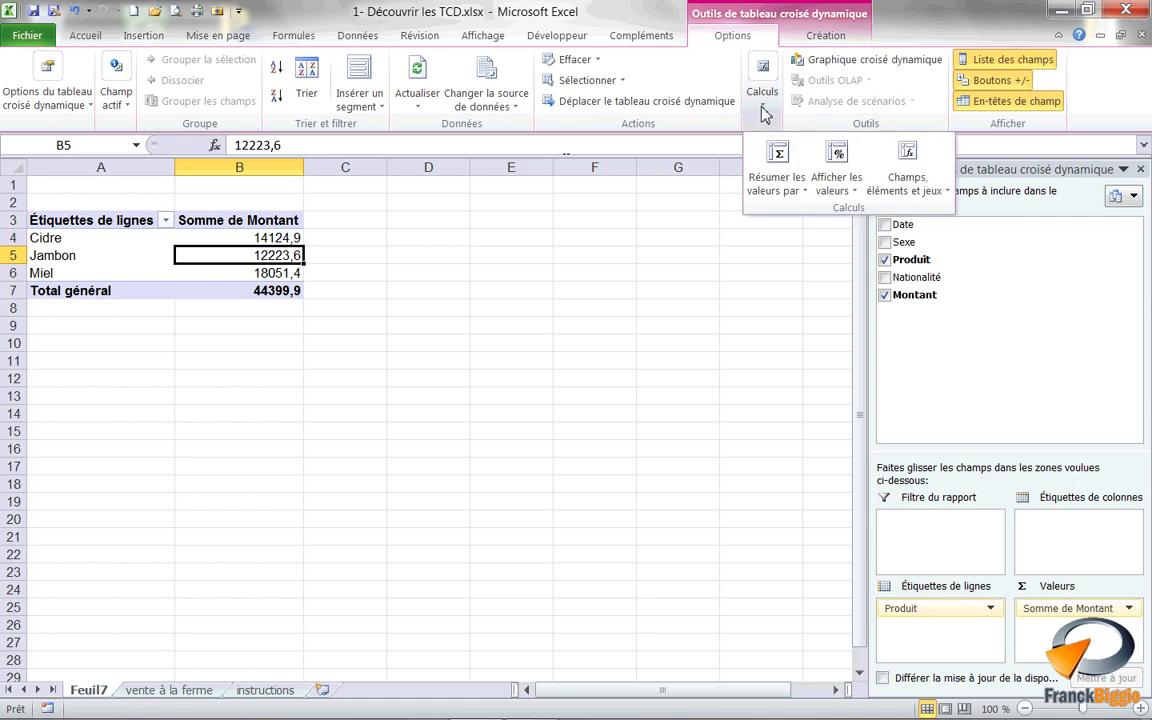
{"action": "left_click", "coordinate": [847, 190]}
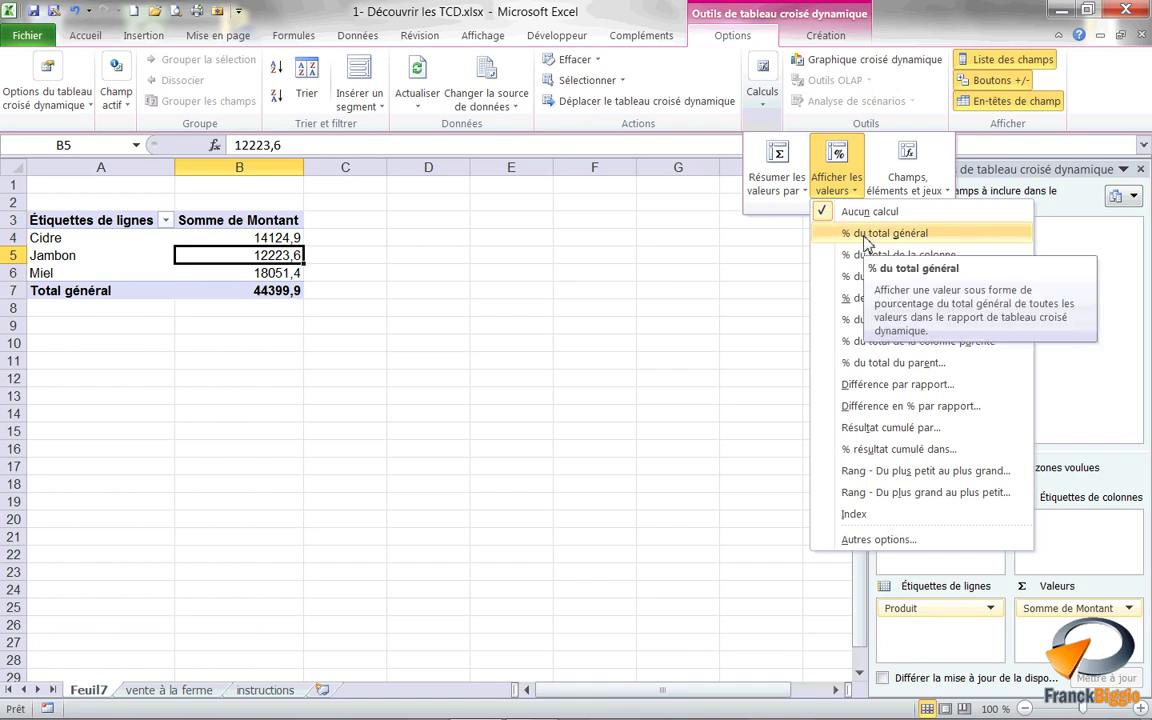
{"action": "left_click", "coordinate": [866, 240]}
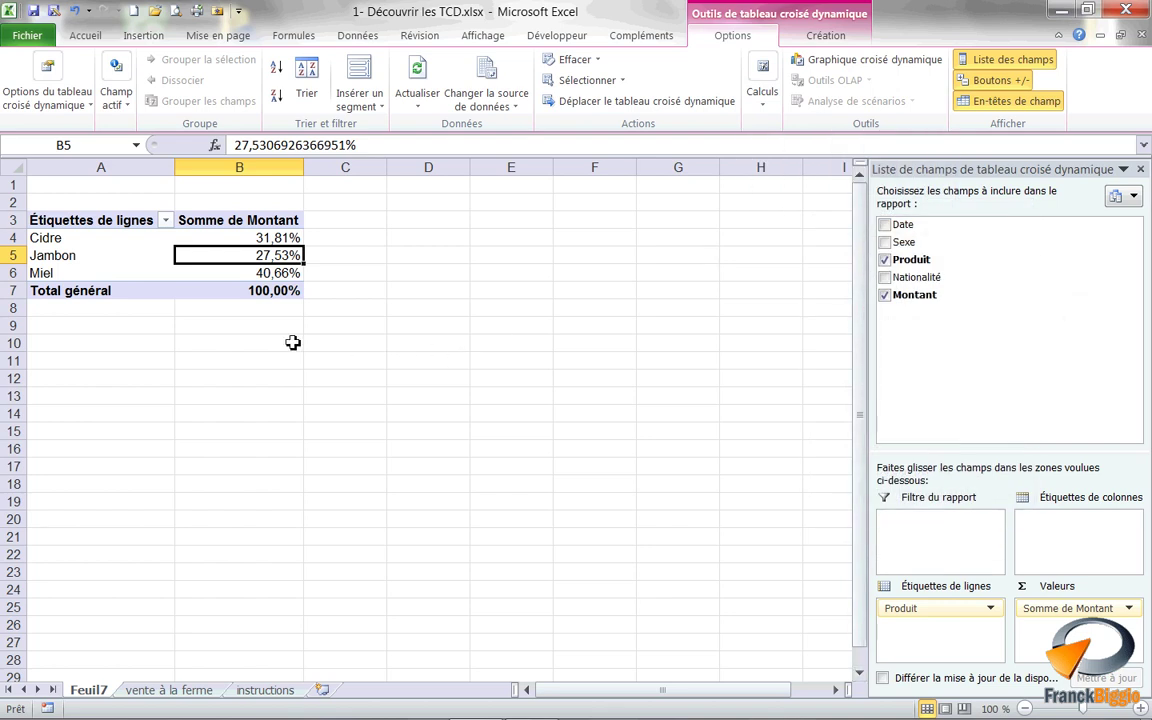
Turn off the pivot table's Liste des champs, Boutons +/- and En-têtes de champ
{"action": "scroll", "coordinate": [293, 342], "scroll_direction": "up", "scroll_amount": 5, "text": "ctrl"}
{"action": "scroll", "coordinate": [296, 342], "scroll_direction": "up", "scroll_amount": 1}
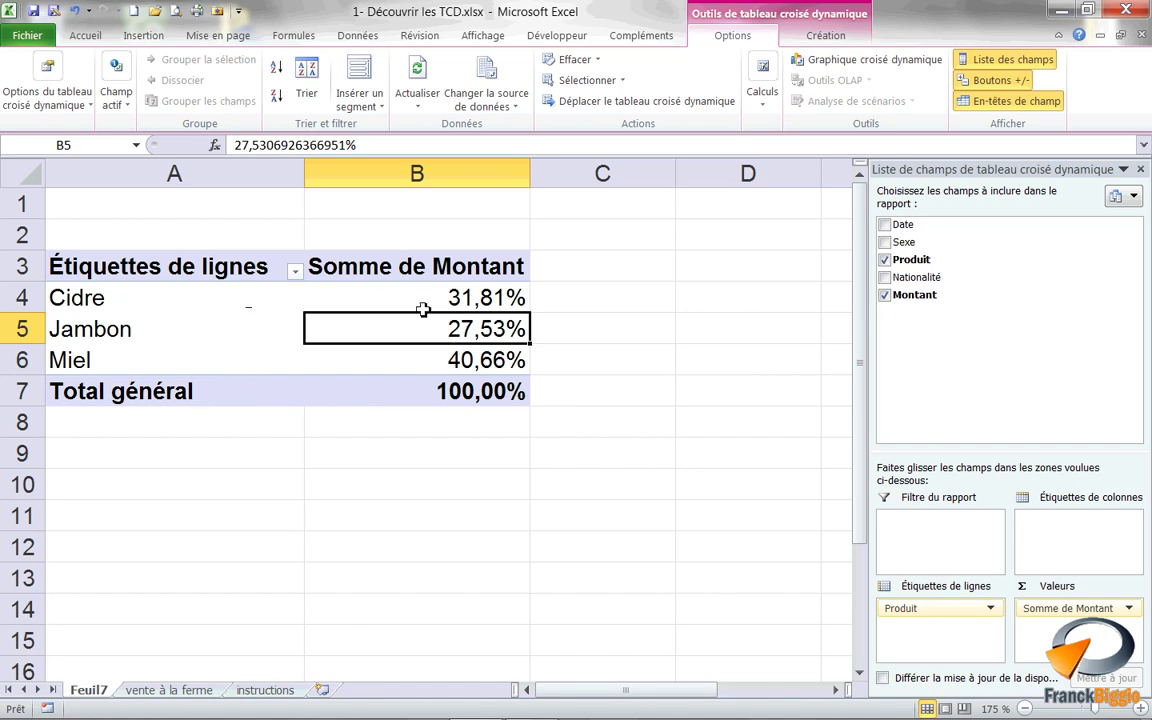
{"action": "mouse_move", "coordinate": [427, 350]}
{"action": "left_click", "coordinate": [458, 391]}
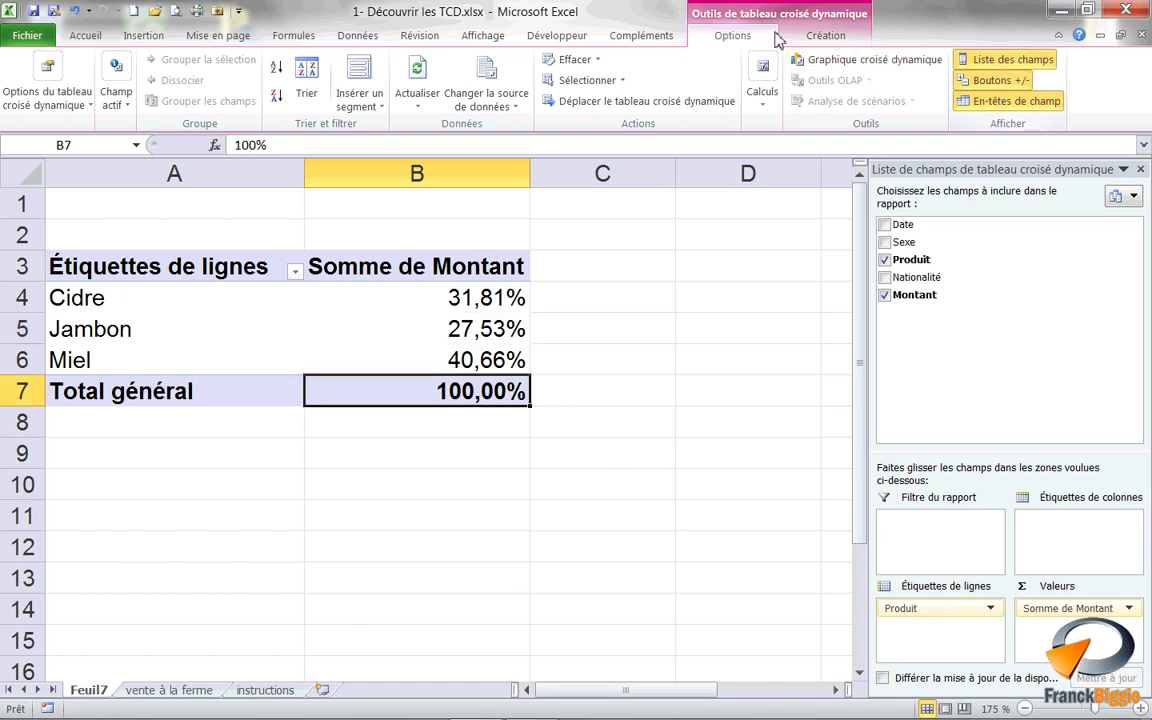
{"action": "left_click", "coordinate": [1008, 68]}
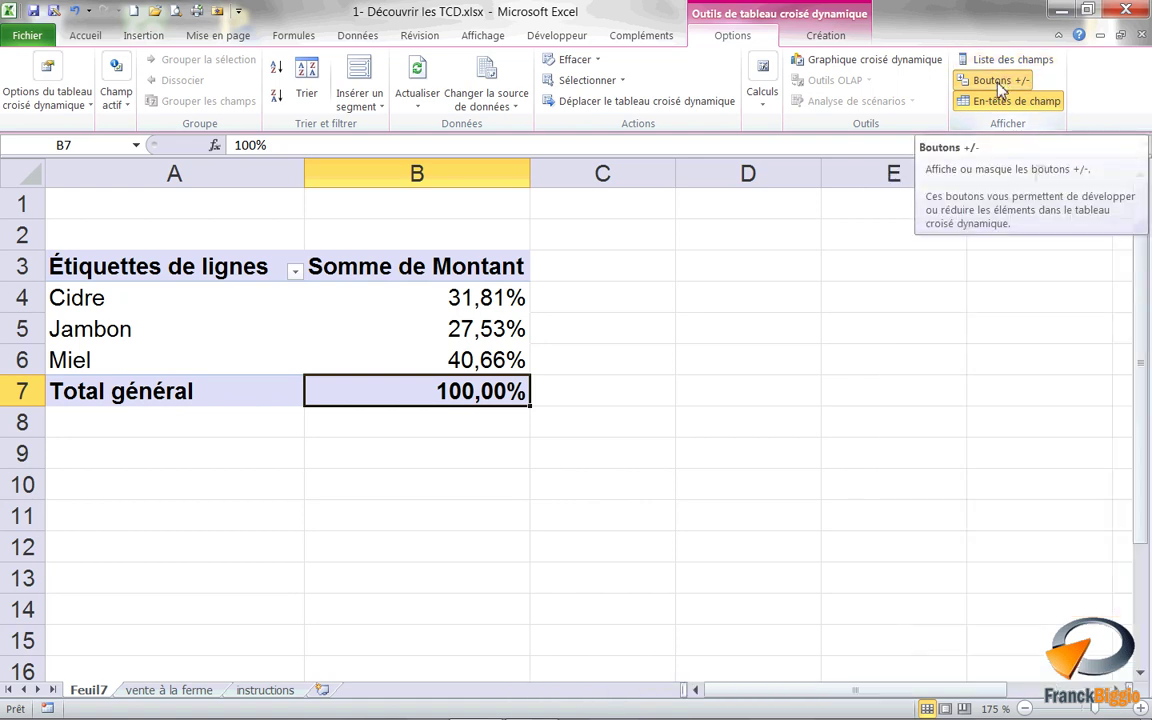
{"action": "left_click", "coordinate": [1002, 80]}
{"action": "left_click", "coordinate": [998, 104]}
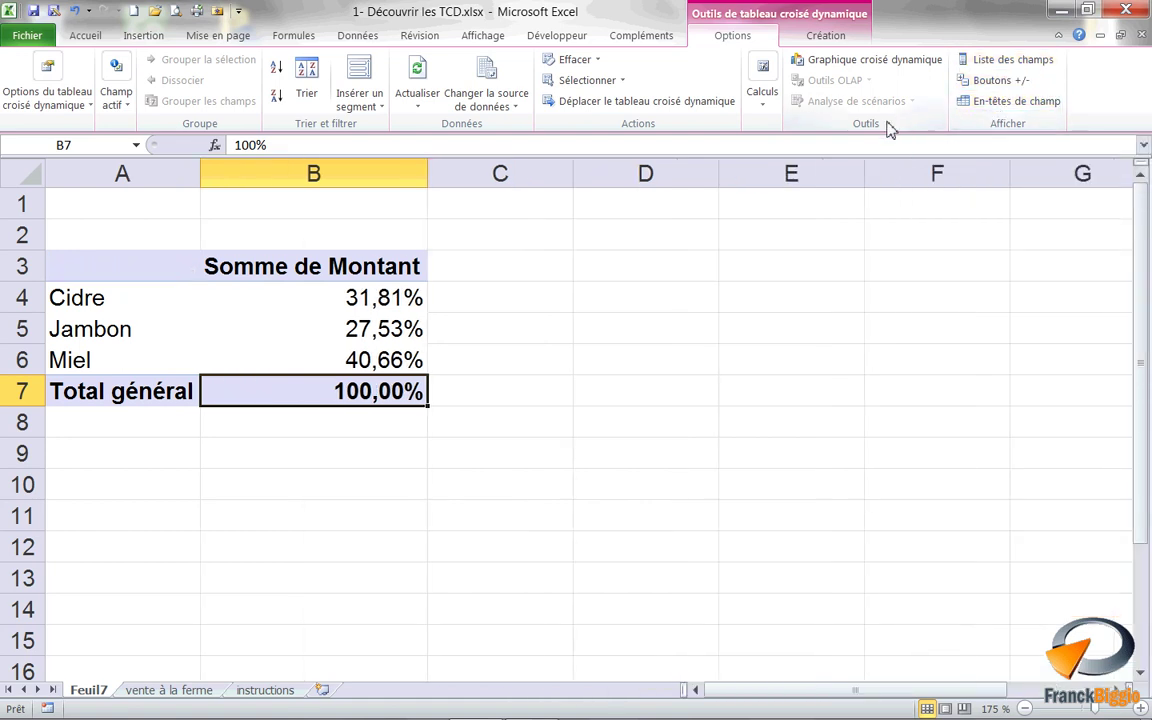
Apply the purple medium pivot table style
{"action": "left_click", "coordinate": [828, 38]}
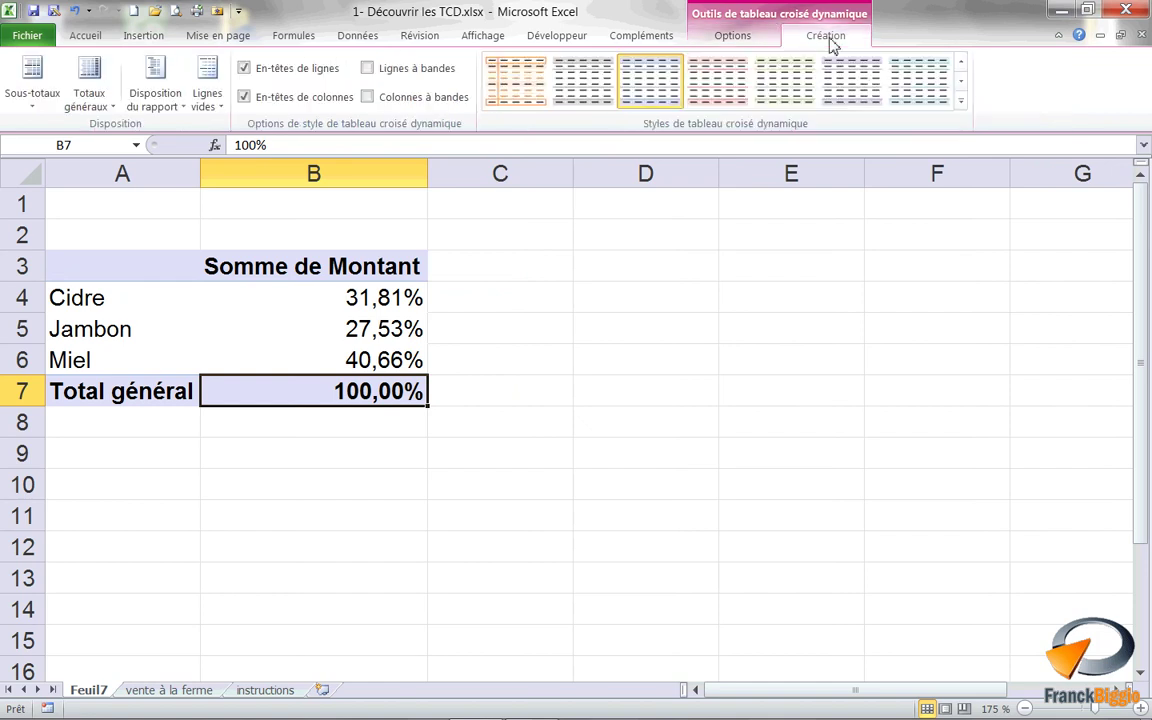
{"action": "left_click", "coordinate": [961, 100]}
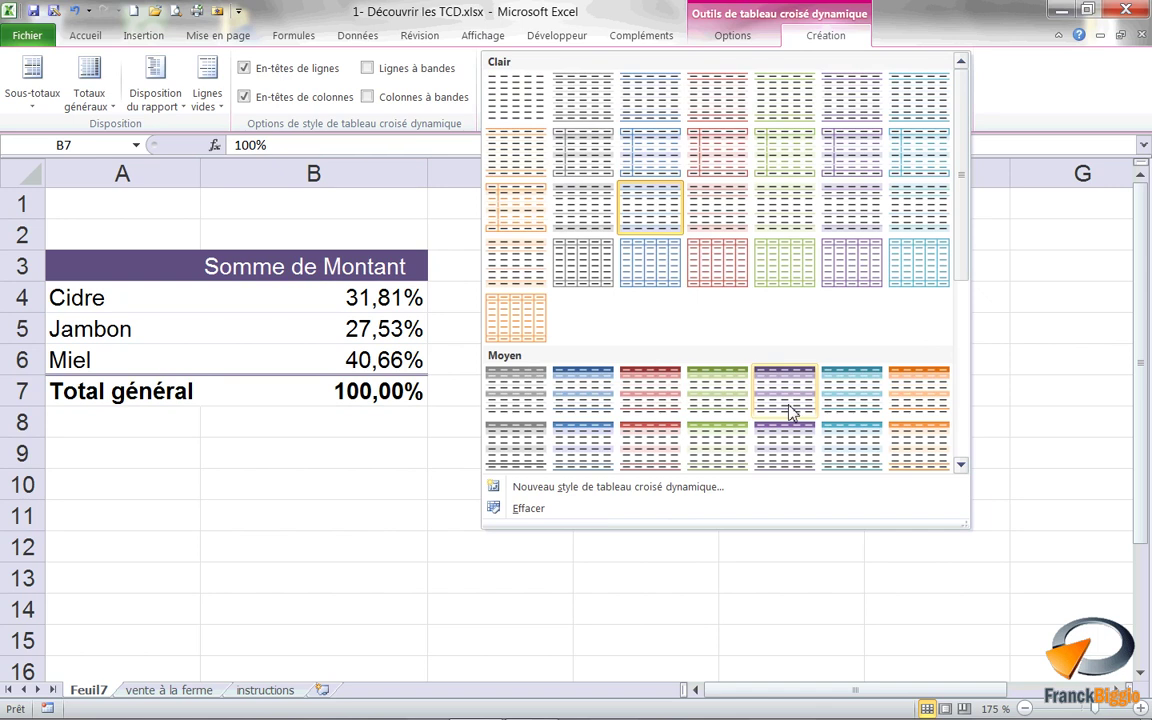
{"action": "left_click", "coordinate": [792, 460]}
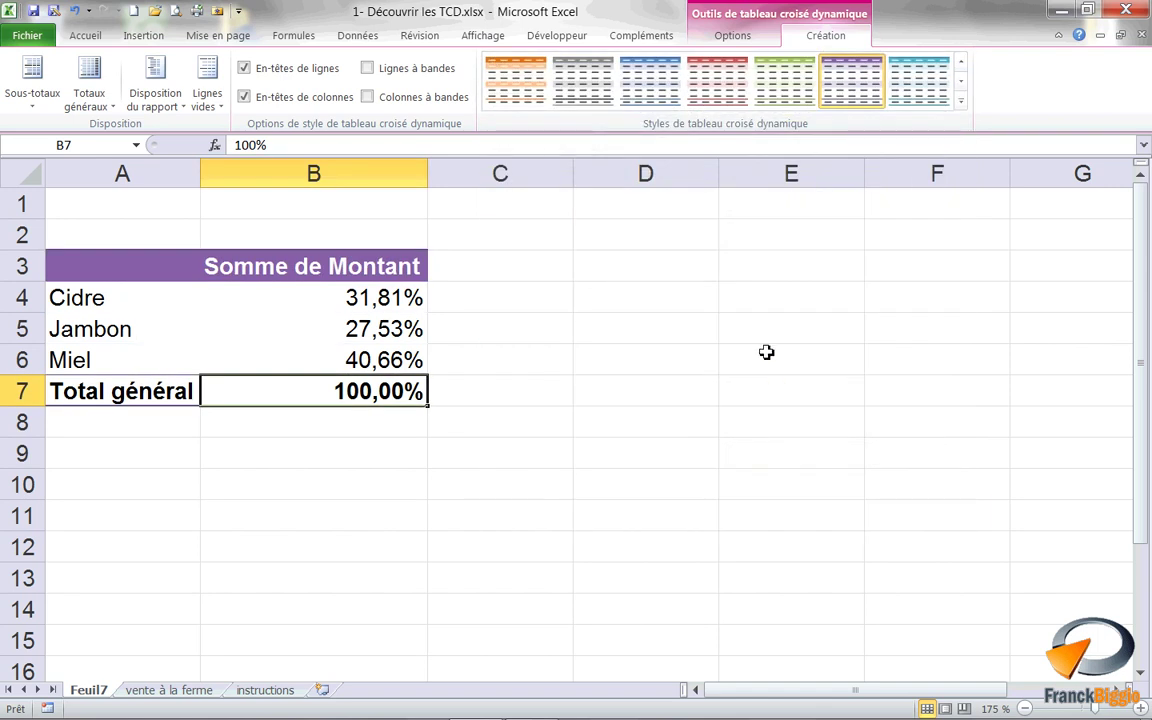
Rename the B3 header 'Somme de Montant' to 'CA'
{"action": "left_click", "coordinate": [386, 275]}
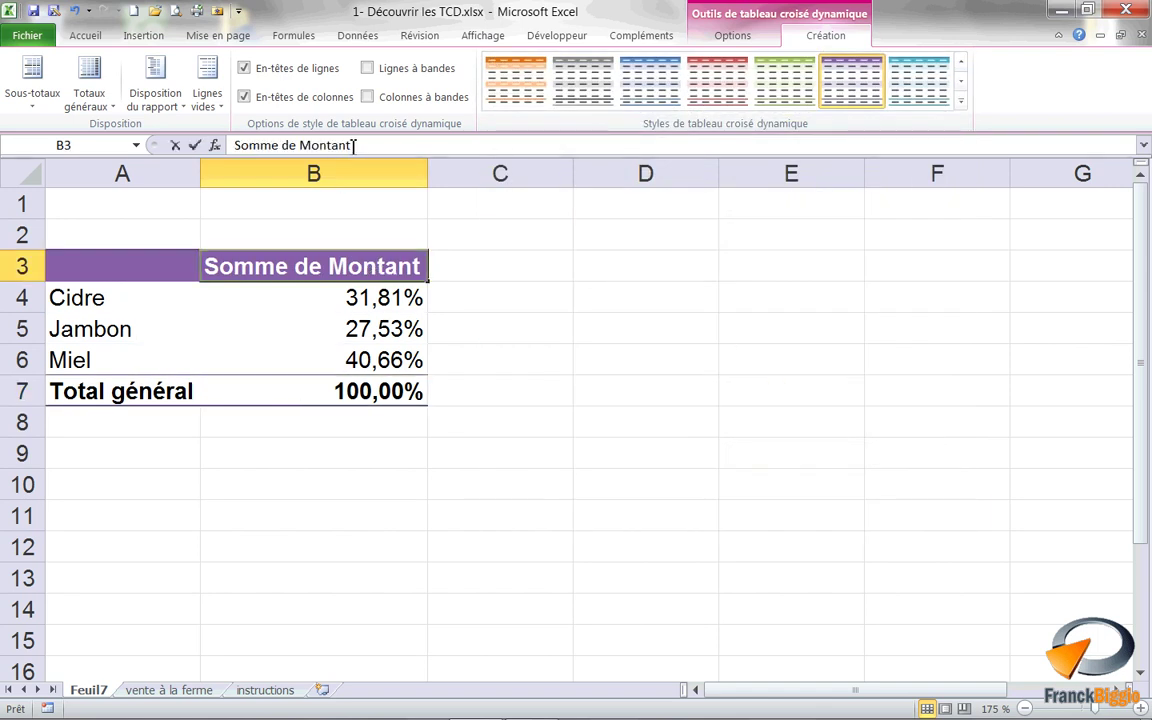
{"action": "left_click_drag", "start_coordinate": [352, 145], "coordinate": [183, 122]}
{"action": "type", "text": "CA"}
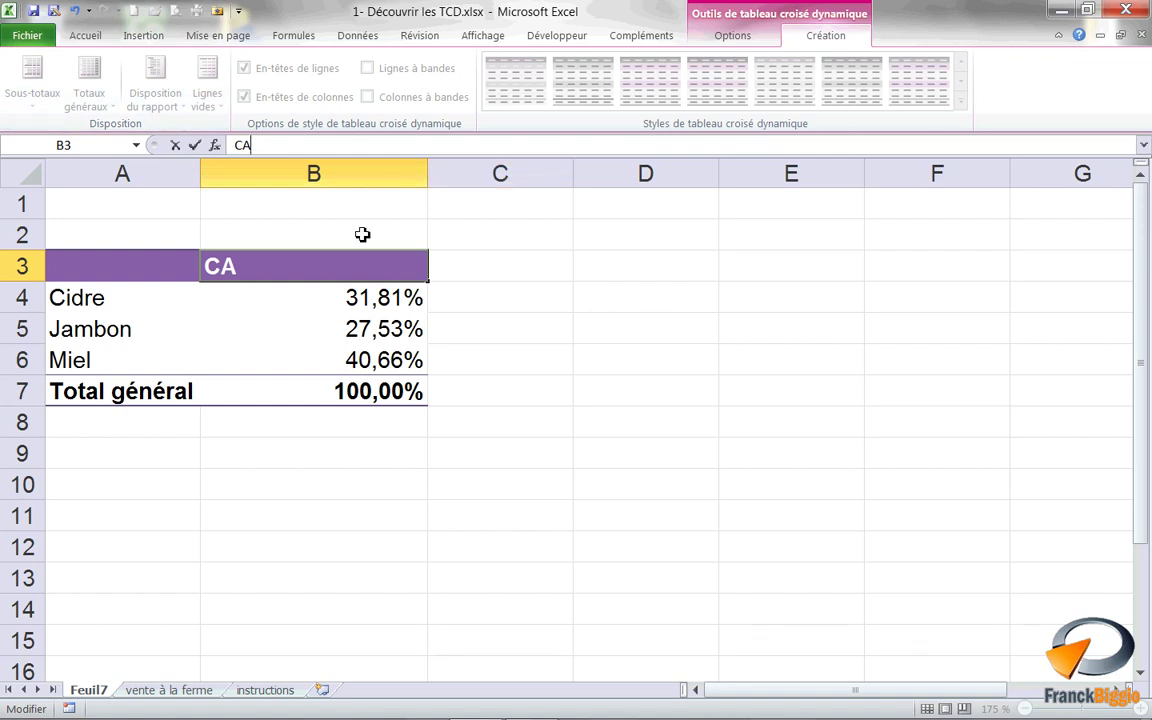
{"action": "left_click", "coordinate": [398, 228]}
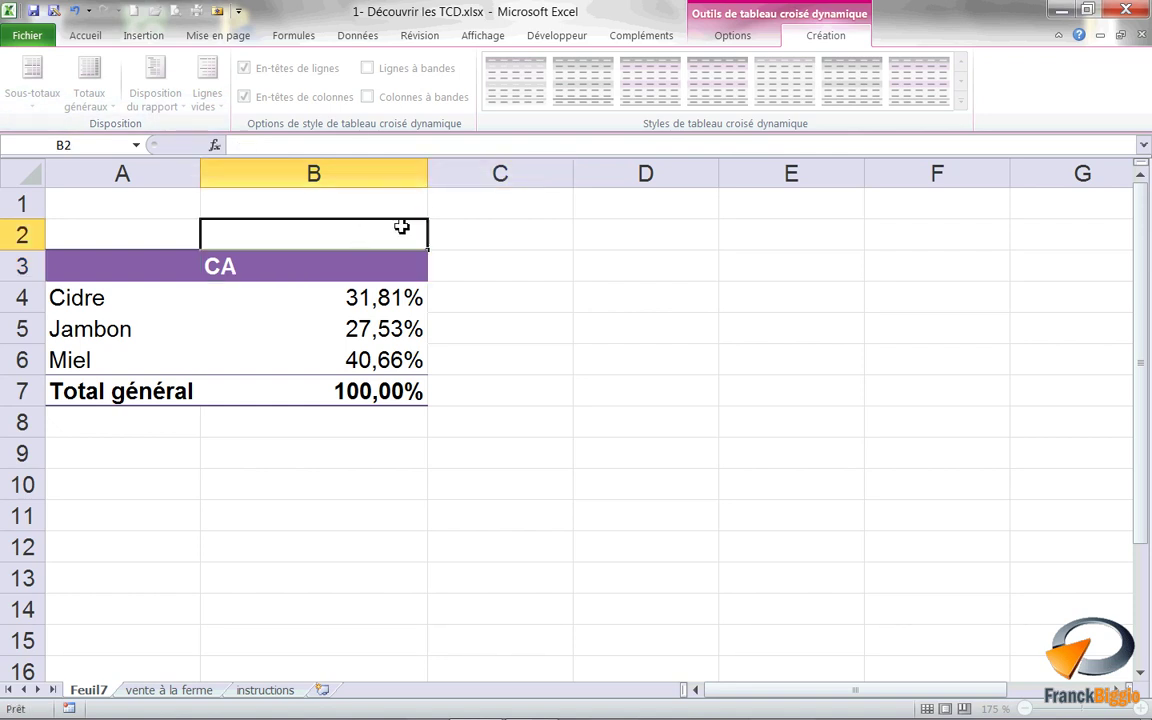
Auto-fit column B to the CA percentages and check the values in B4 and B7
{"action": "double_click", "coordinate": [428, 174]}
{"action": "left_click", "coordinate": [260, 305]}
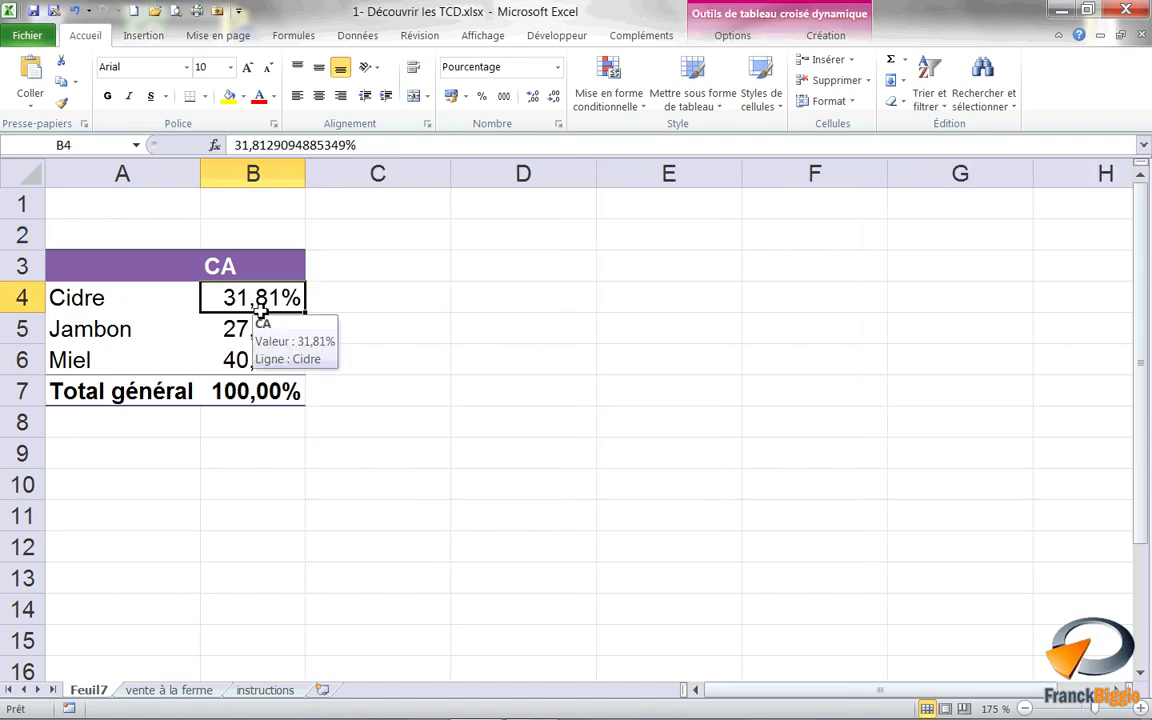
{"action": "left_click", "coordinate": [274, 393]}
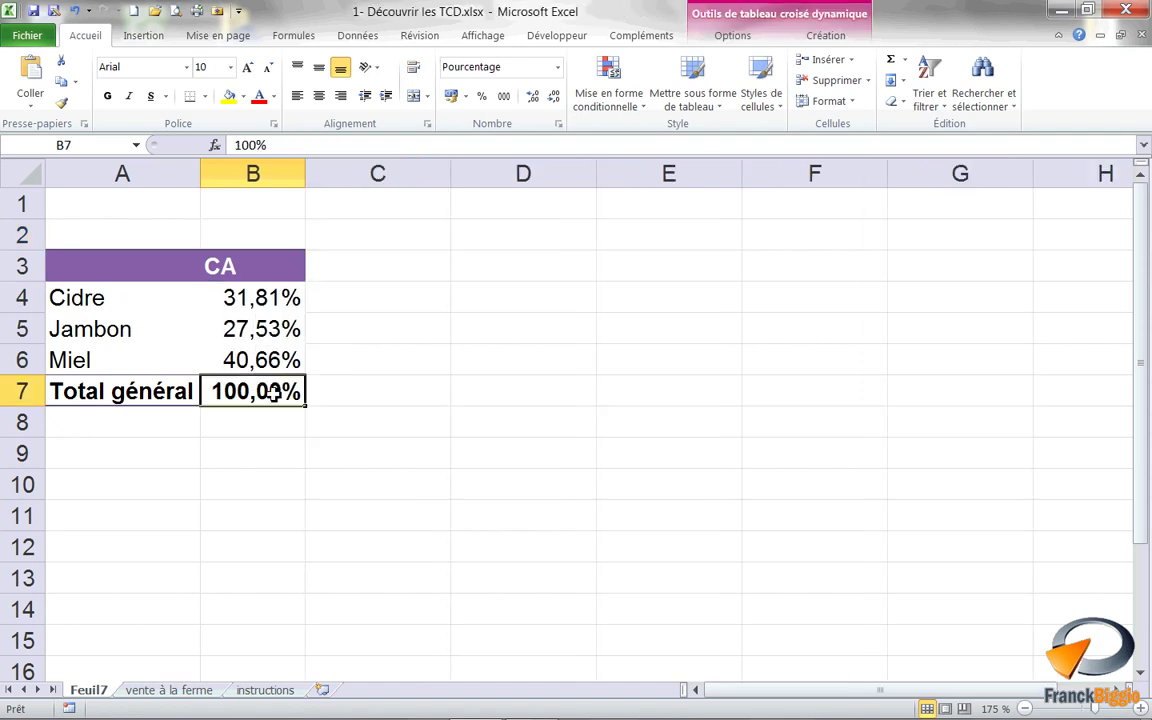